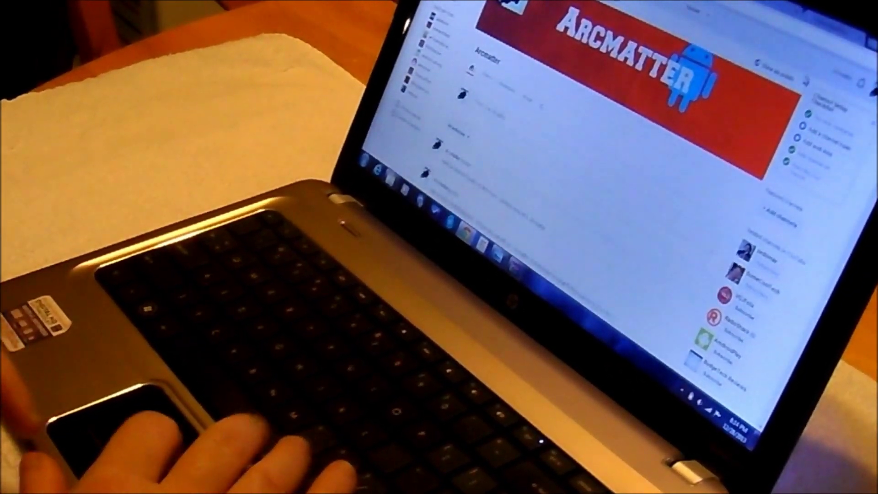
Switch the laptop browser from the ArcMatter channel to the Cydia Impactor article.
{"action": "left_click", "coordinate": [720, 5]}
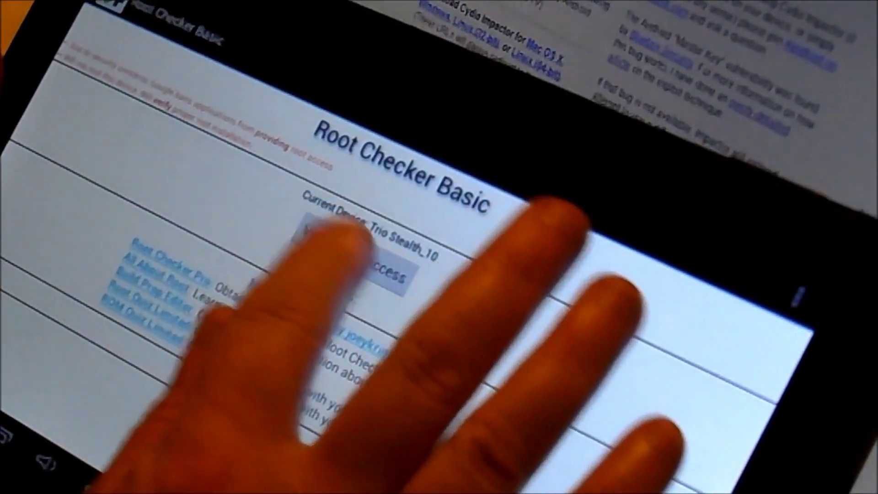
Run Verify Root Access in Root Checker Basic on the Trio Stealth_10 tablet.
{"action": "left_click", "coordinate": [353, 251]}
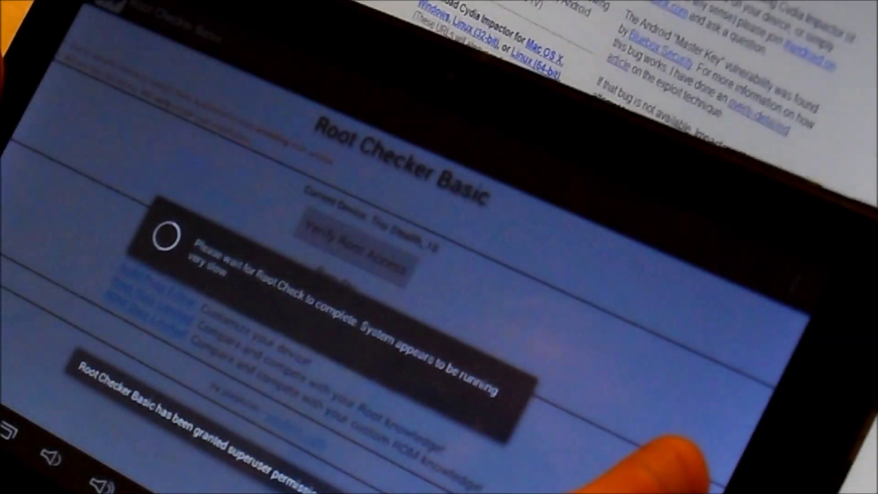